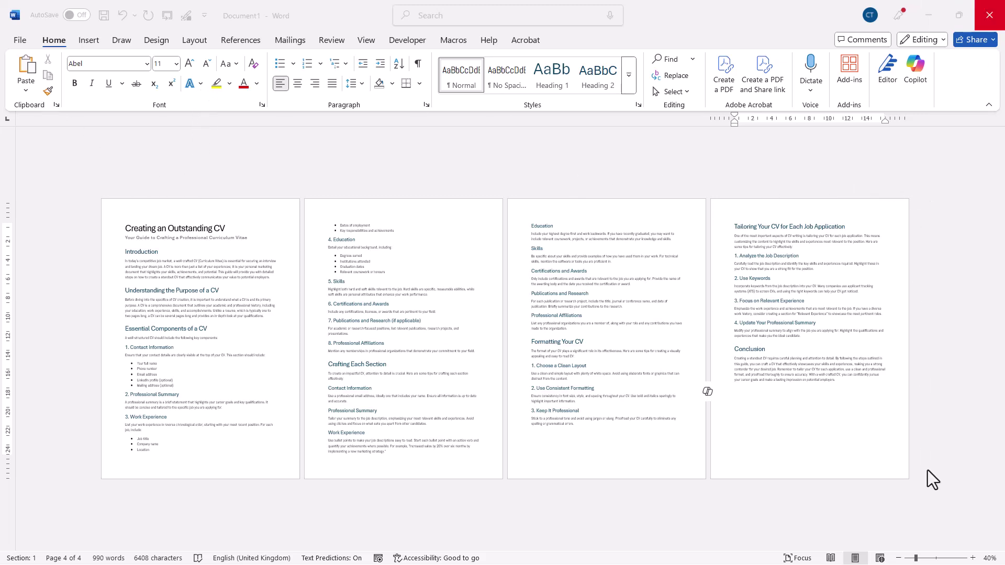
- Switch the whole CV to Statement paper (13.97 × 21.59 cm), reflowing it to eight pages
left_click(186, 43)
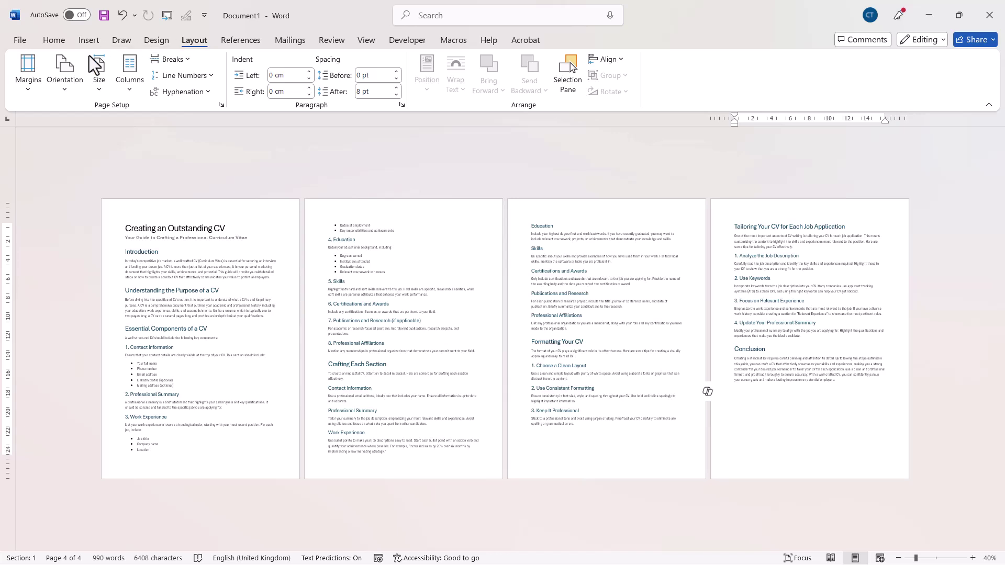
left_click(99, 81)
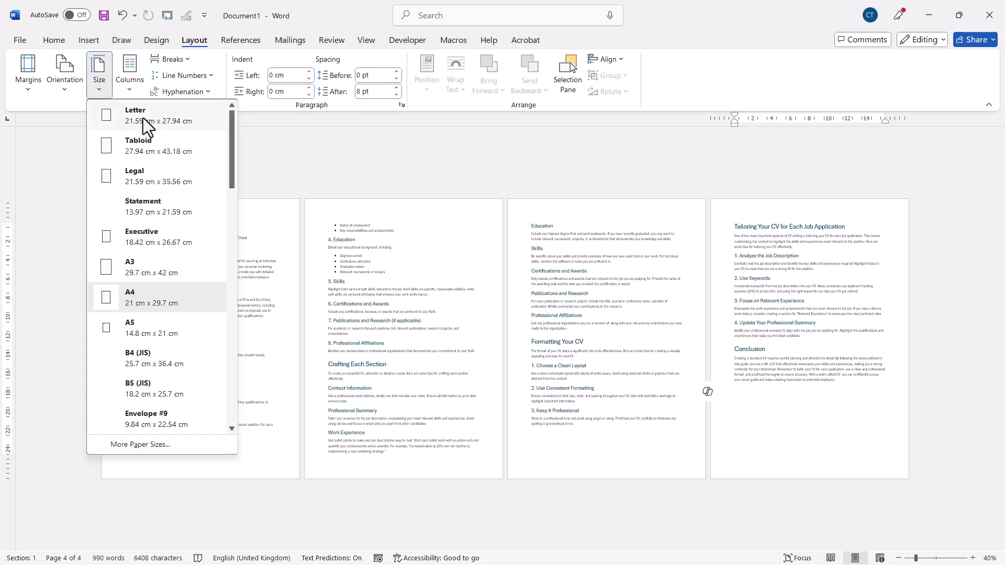
left_click(149, 207)
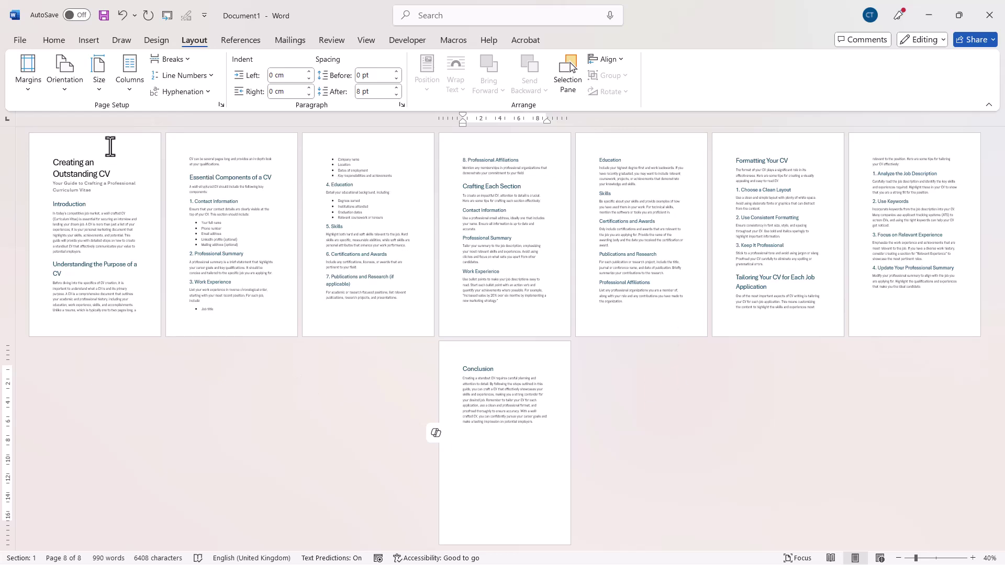
- Apply a custom 20 × 10 cm page size, then undo it
left_click(98, 86)
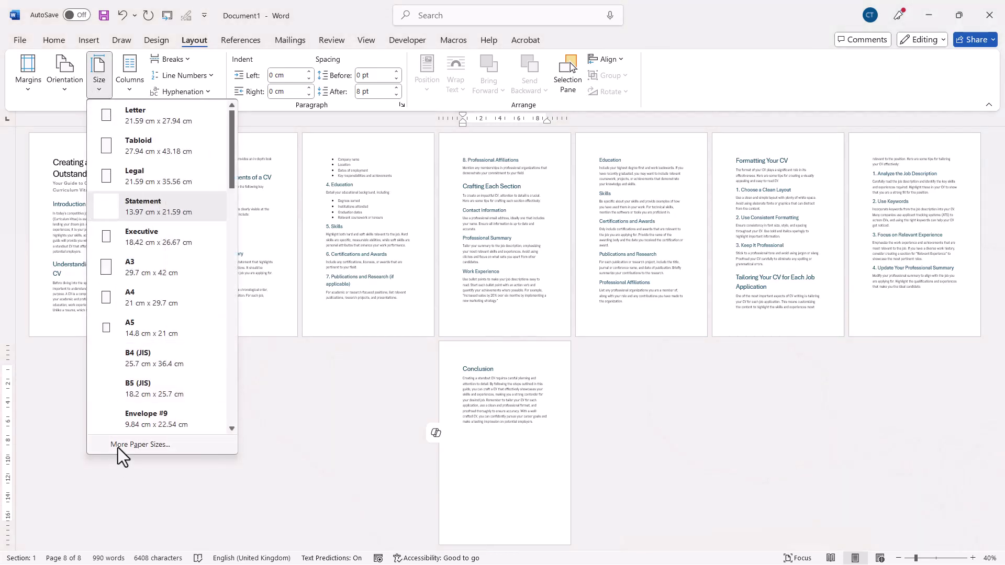
left_click(140, 444)
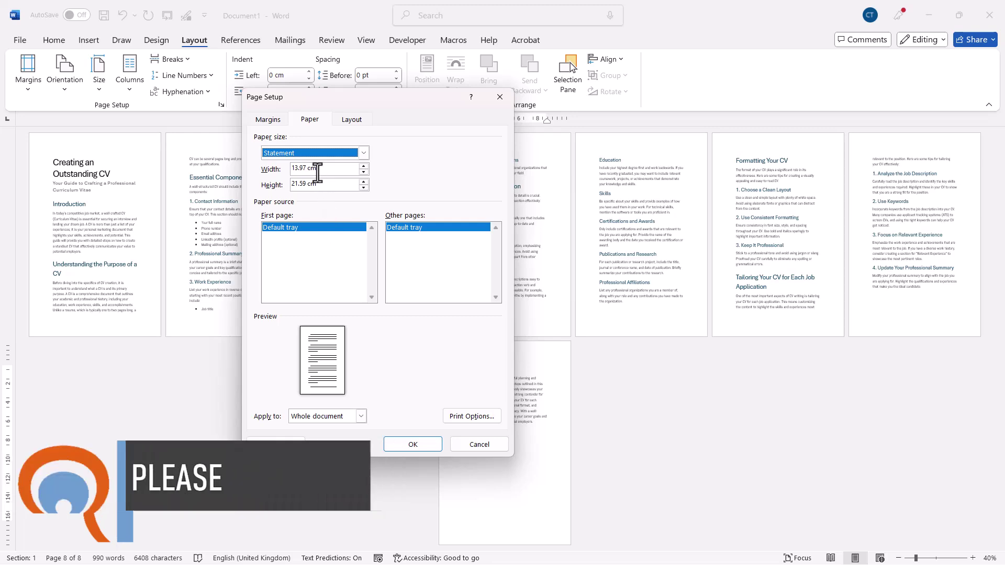
left_click_drag(319, 168, 270, 165)
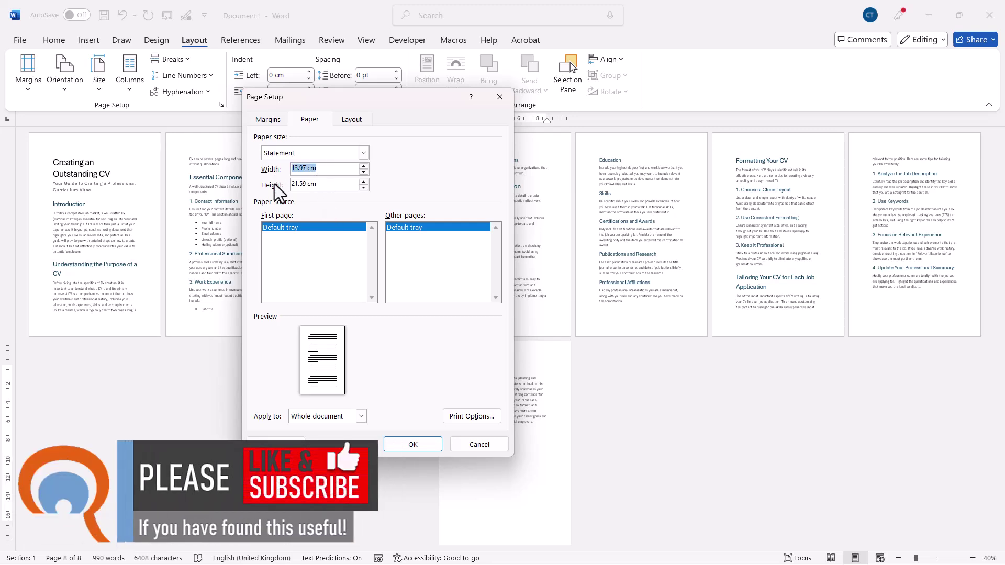
type("20")
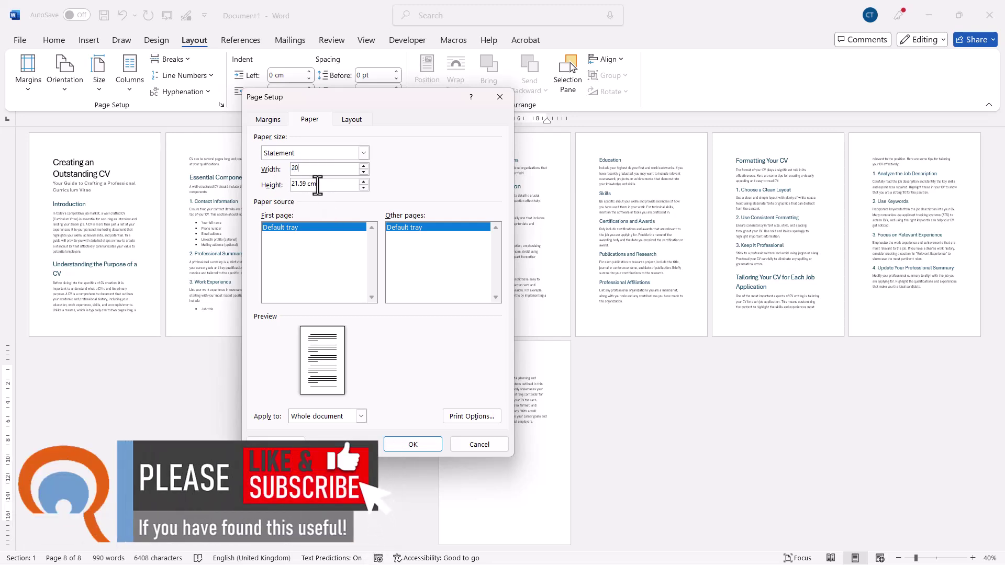
left_click_drag(316, 184, 270, 183)
type("10")
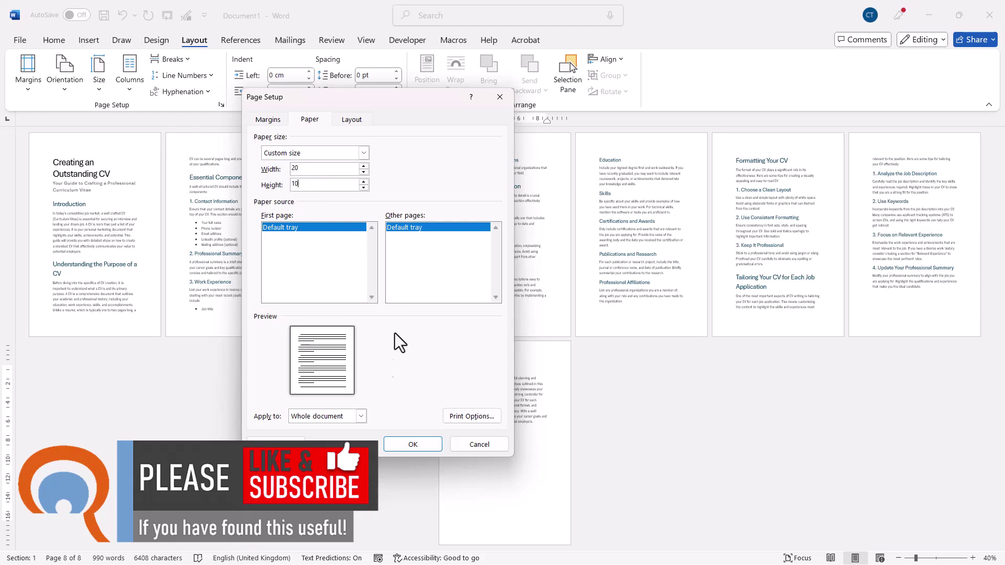
left_click(421, 442)
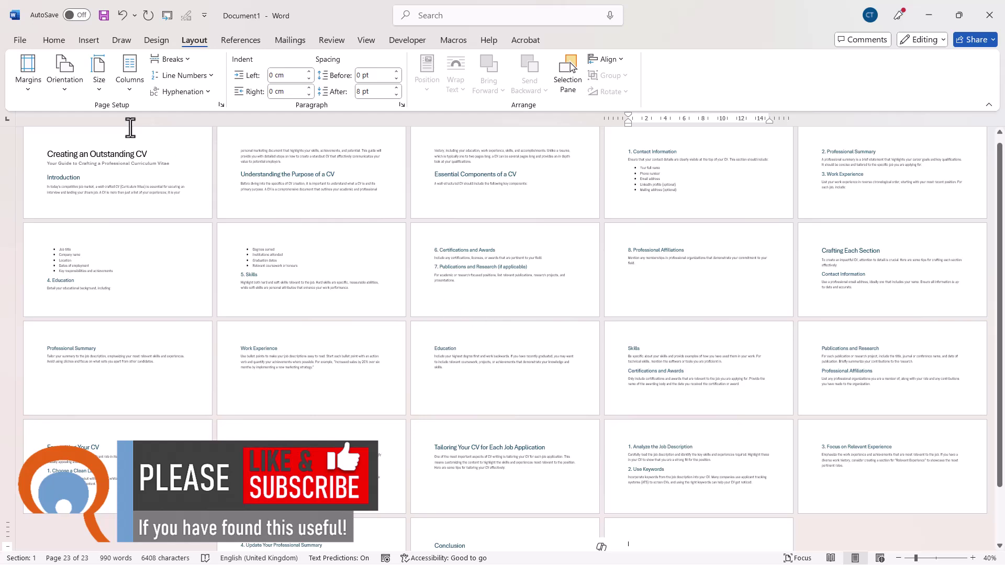
key("ctrl+z")
- Set the CV's paper size to Letter (21.59 × 27.94 cm) in Page Setup
left_click(98, 83)
left_click(133, 446)
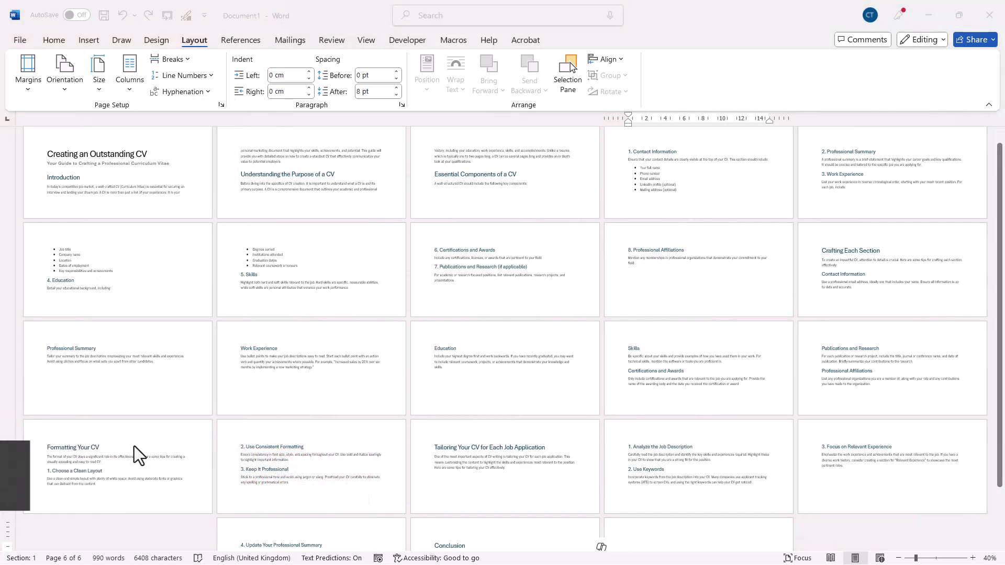
left_click(364, 153)
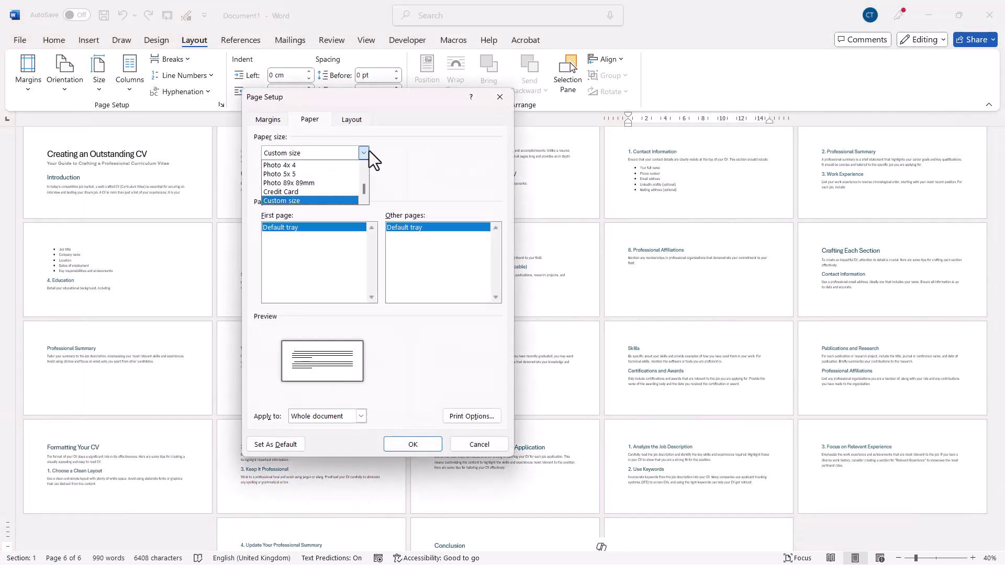
left_click_drag(361, 186, 363, 162)
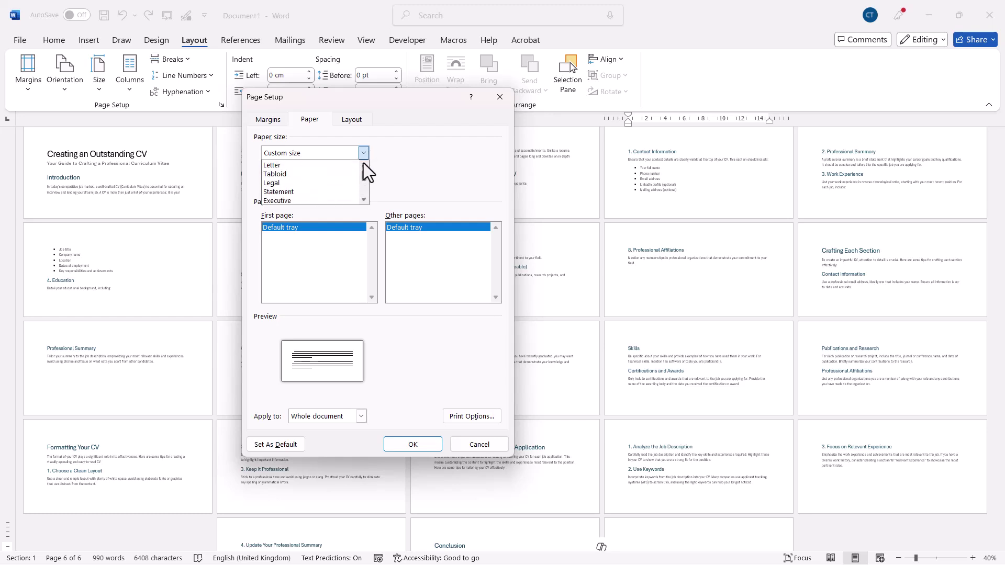
left_click(296, 167)
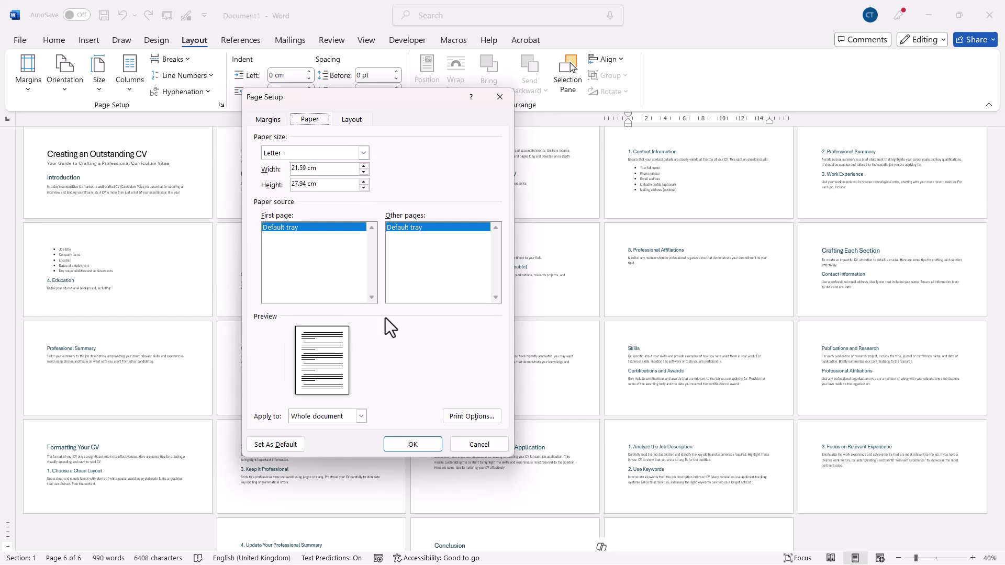
left_click(411, 448)
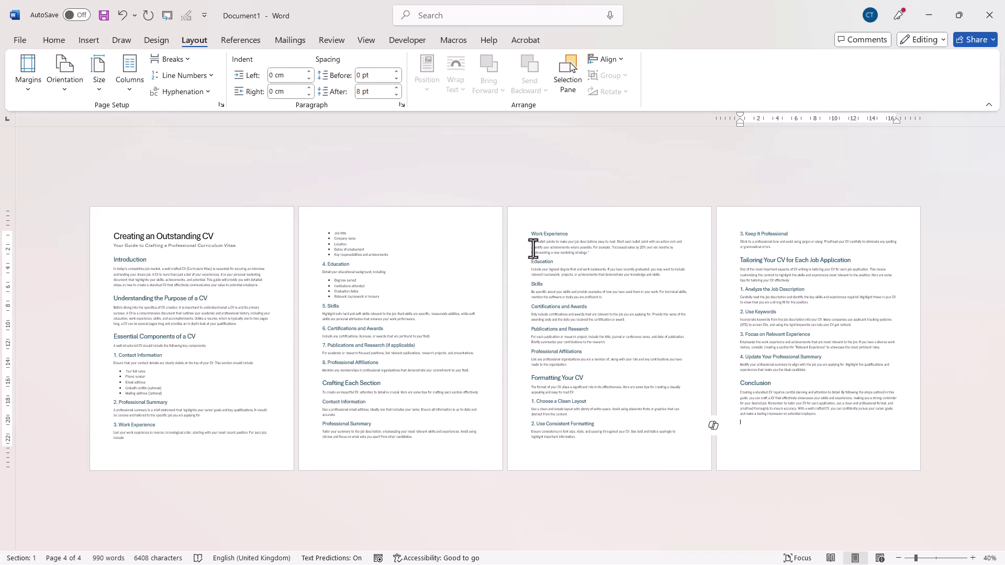
- Put everything from the Work Experience heading onward on Tabloid paper, applied from this point forward
left_click(531, 231)
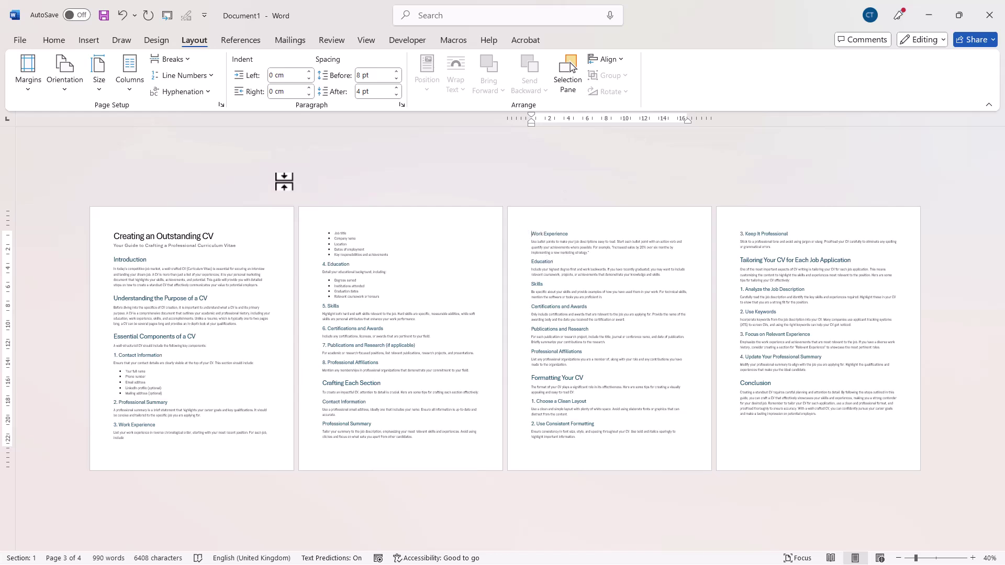
left_click(101, 88)
left_click(131, 444)
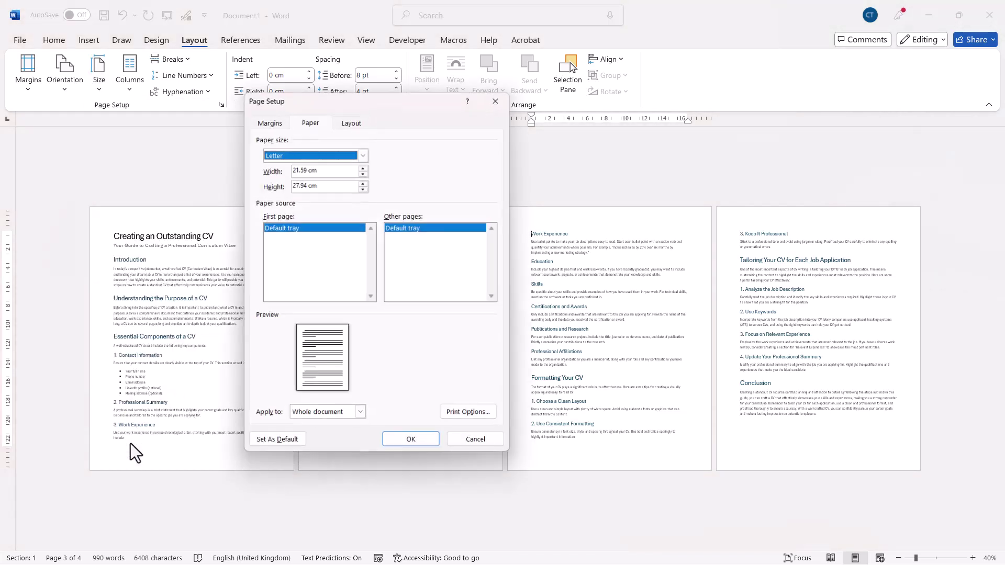
left_click(363, 152)
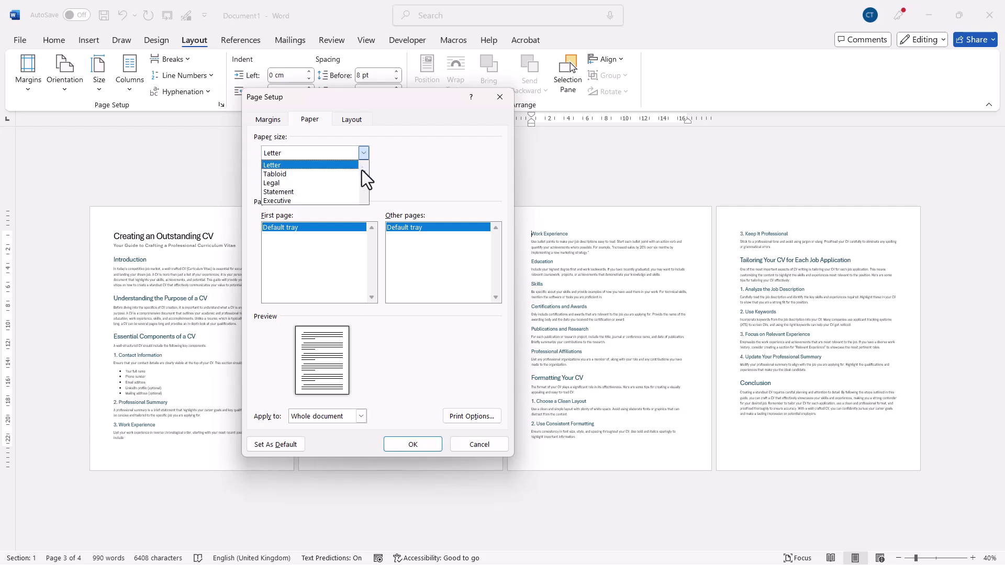
left_click(303, 176)
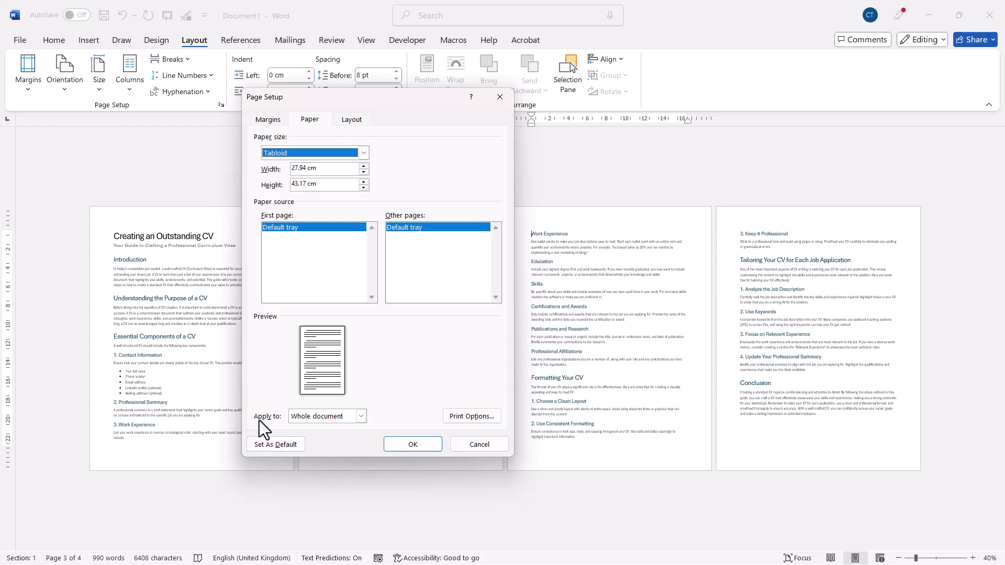
left_click(361, 416)
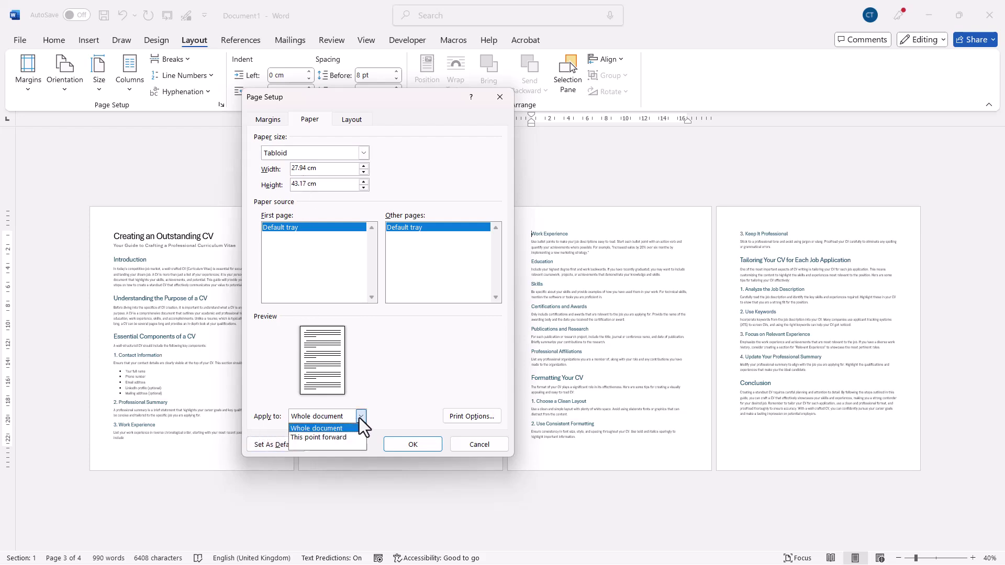
left_click(310, 437)
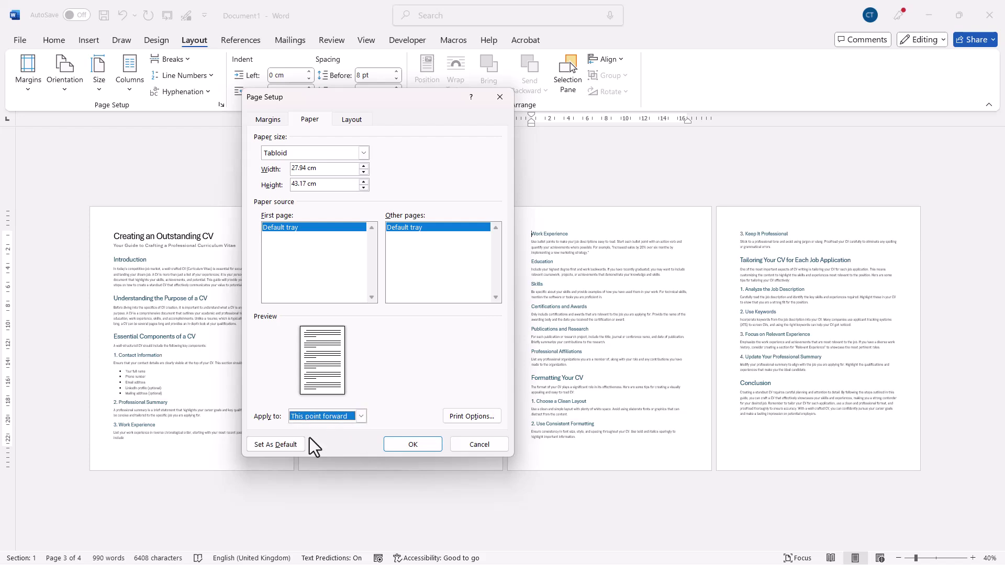
left_click(415, 444)
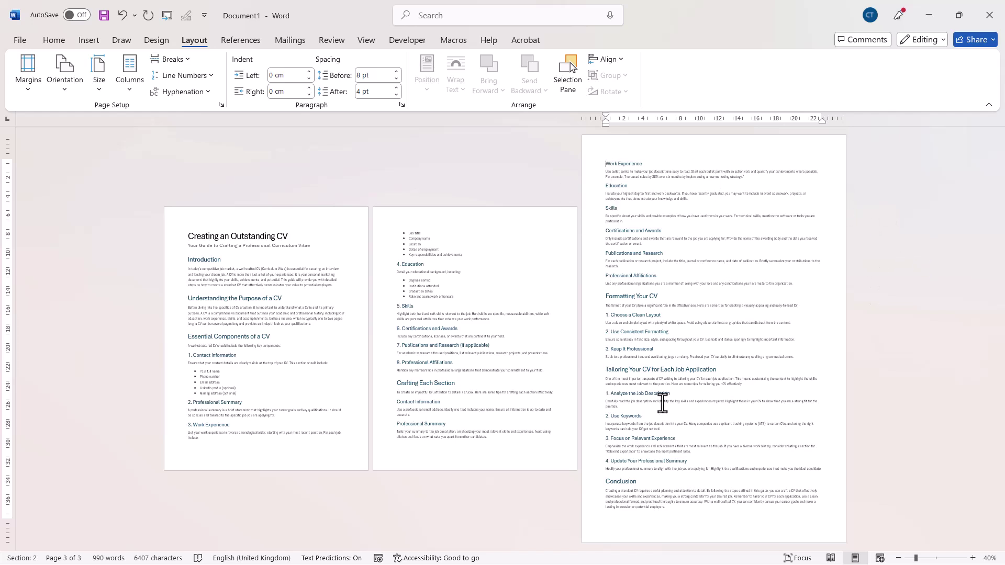
- Undo the Tabloid change and insert a Next Page section break at the end of page 1
key("ctrl+z")
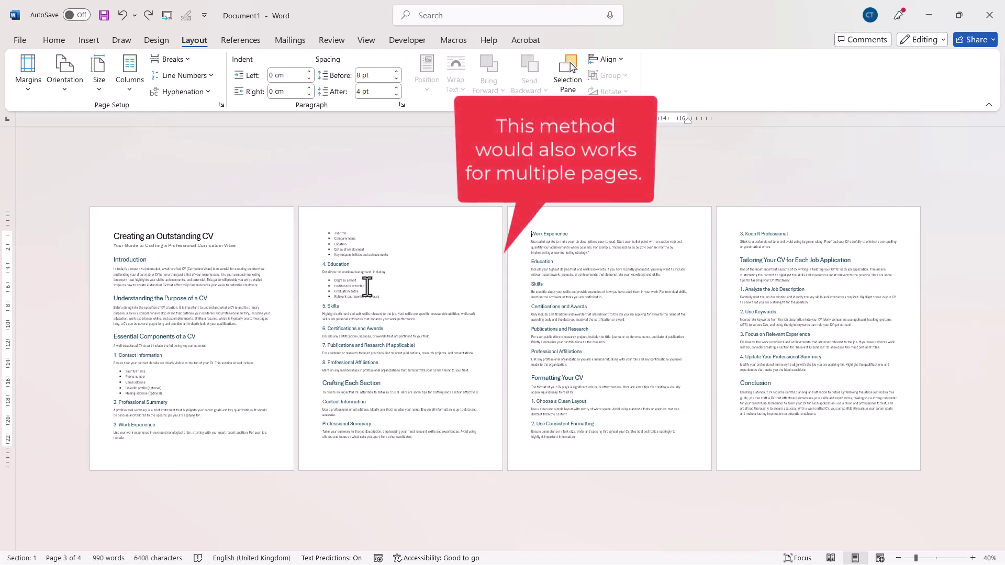
left_click(128, 441)
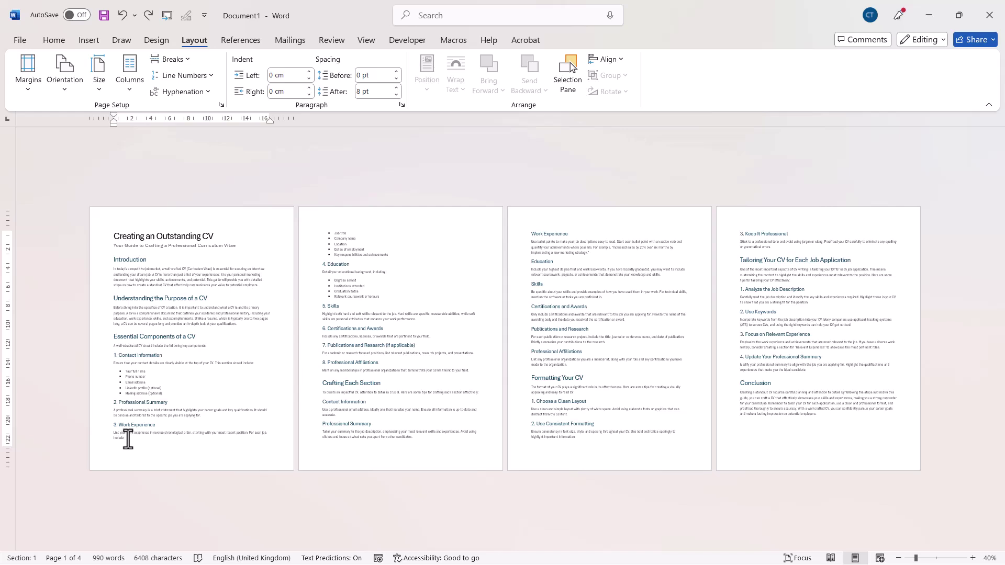
left_click(184, 58)
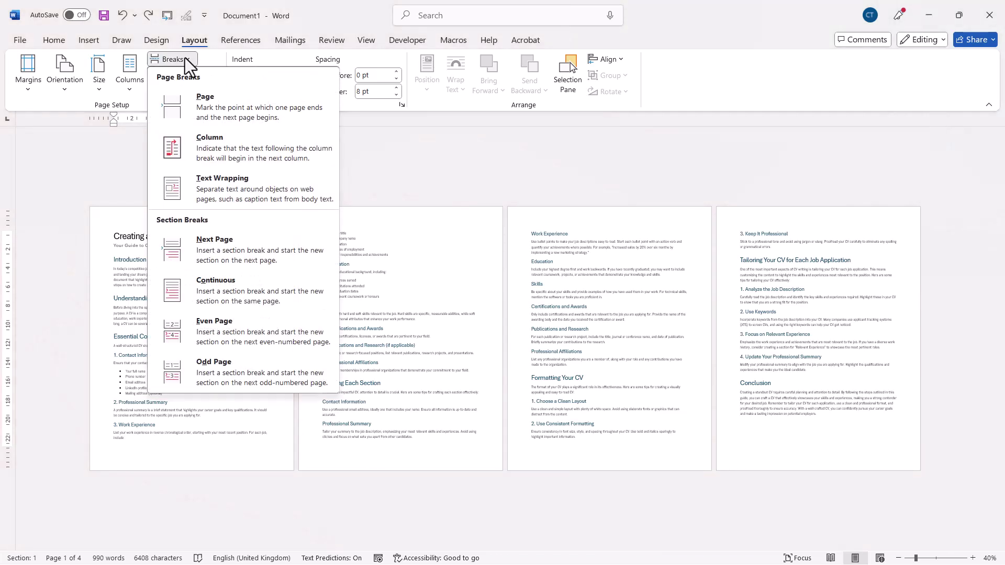
left_click(218, 246)
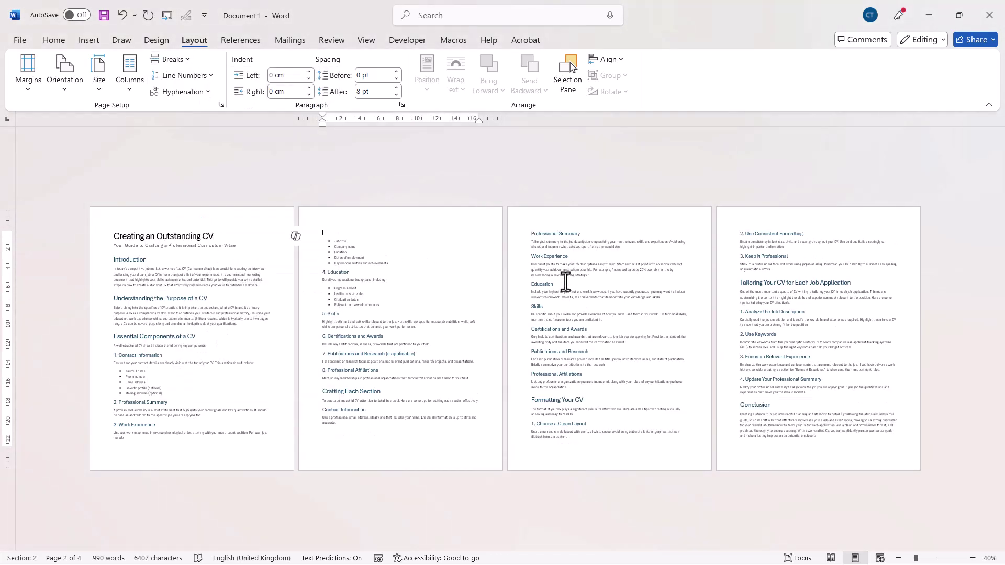
- Insert another Next Page section break before the Professional Summary heading
left_click(530, 236)
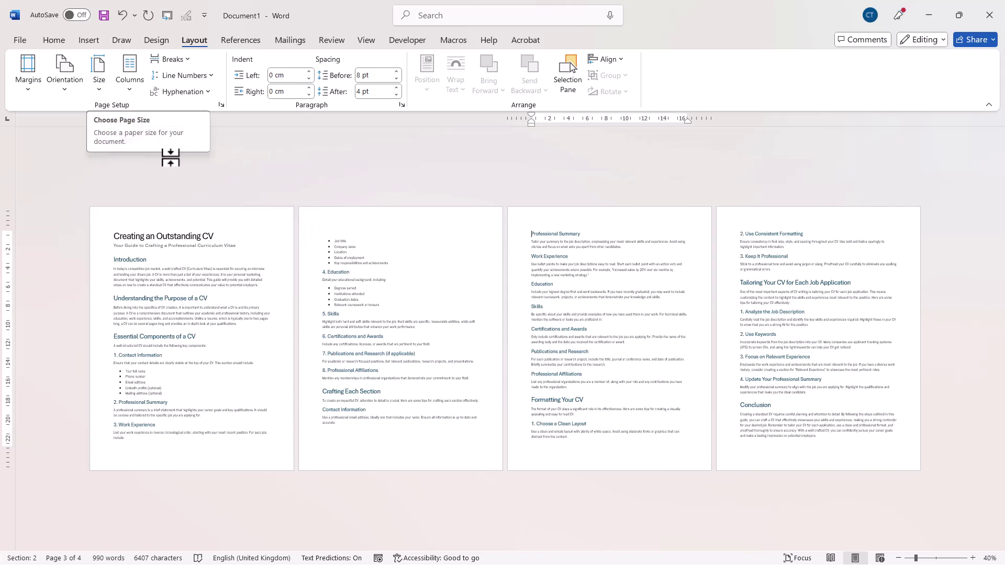
left_click(190, 58)
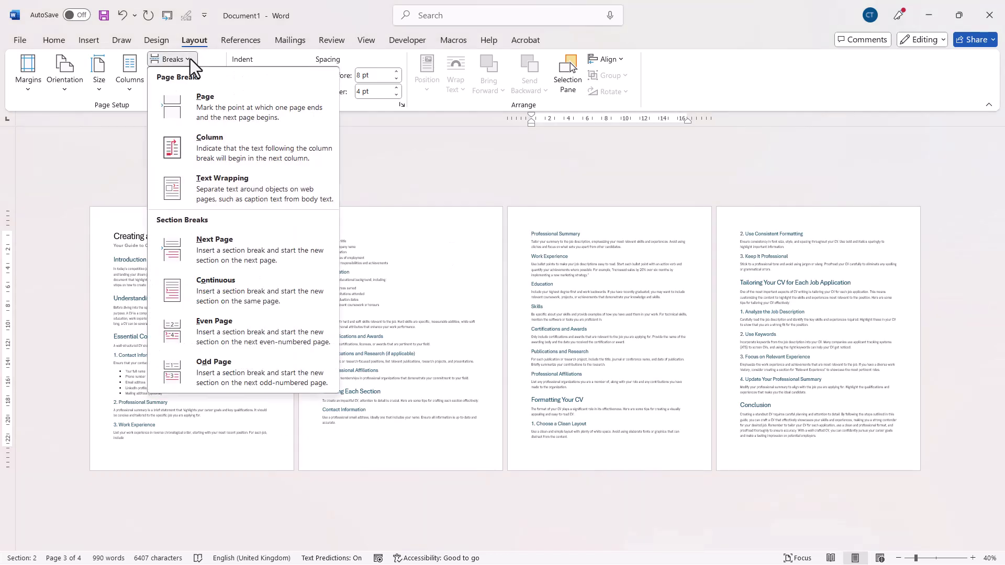
left_click(210, 259)
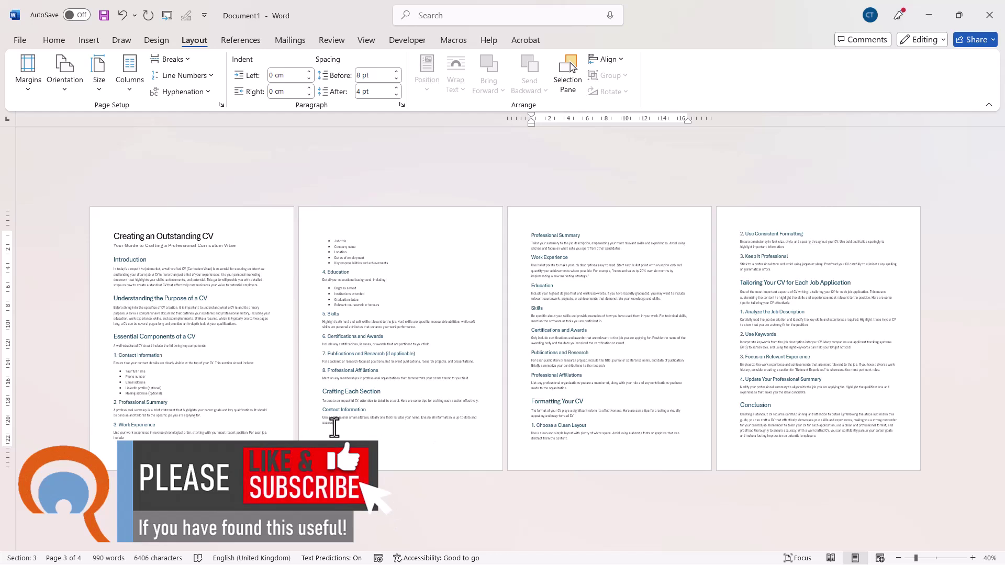
left_click(385, 312)
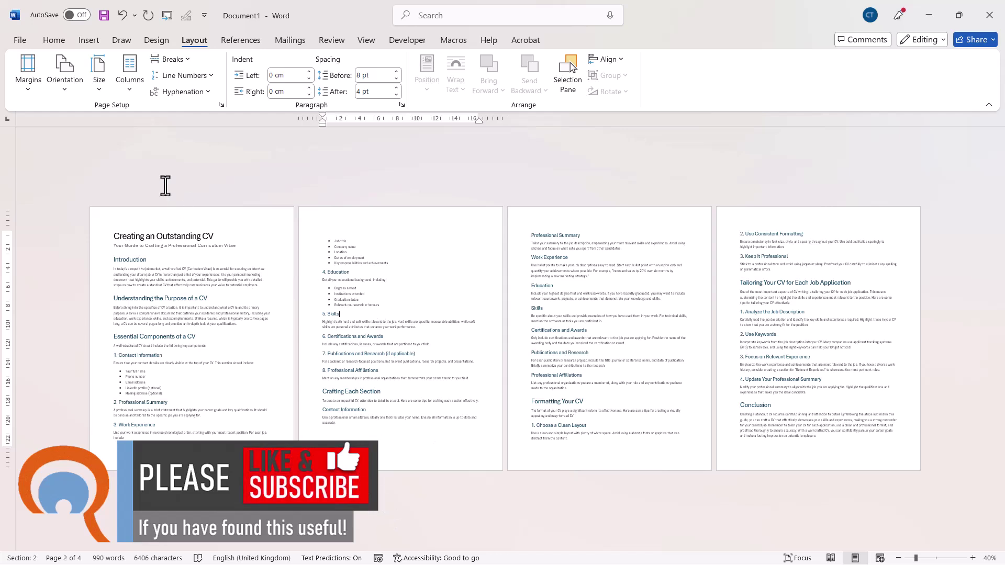
- Set the second page's section to B4 (JIS) paper size
left_click(98, 83)
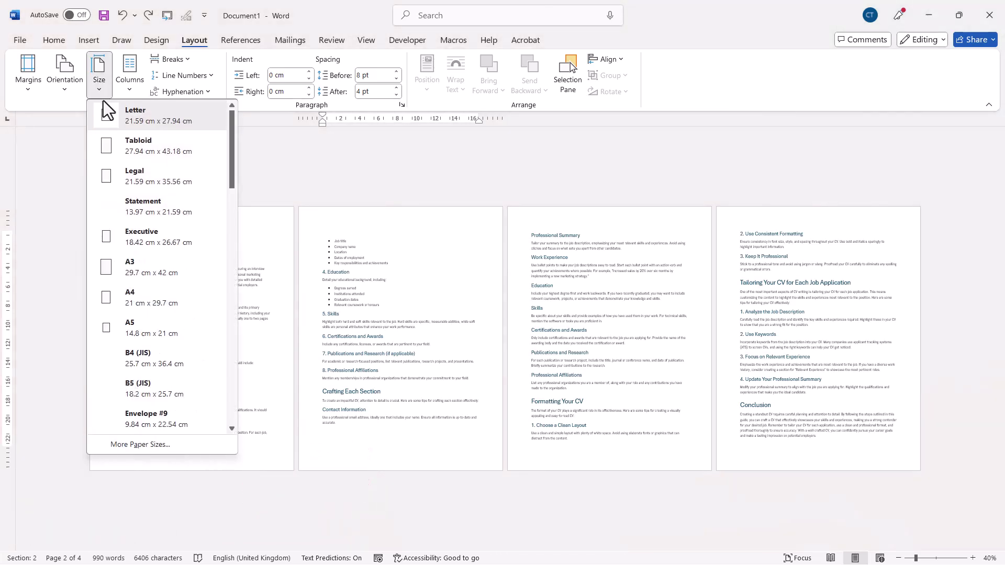
left_click(142, 358)
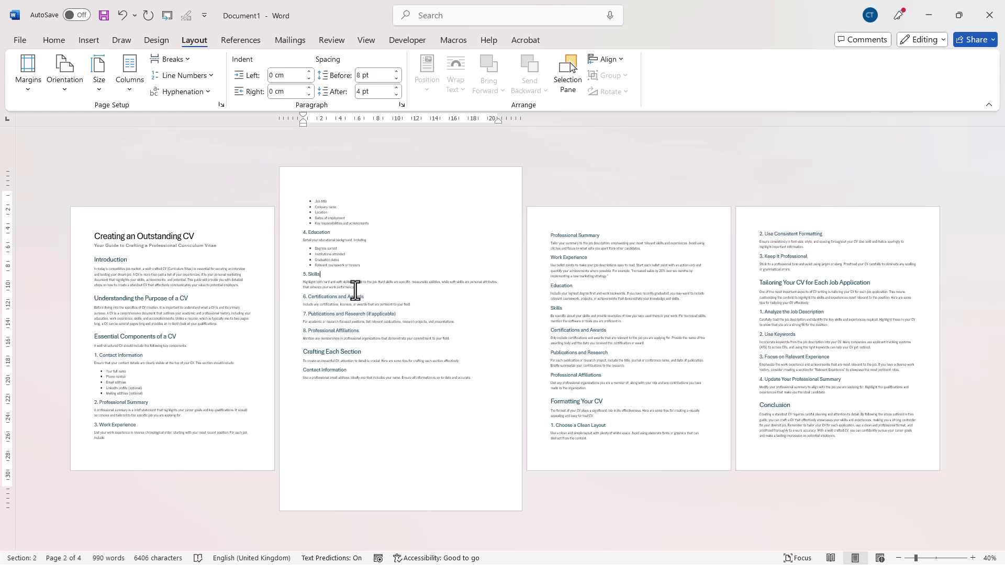
- Give the second section Executive paper (18.41 × 26.67 cm) and set Executive as the default size
left_click(95, 88)
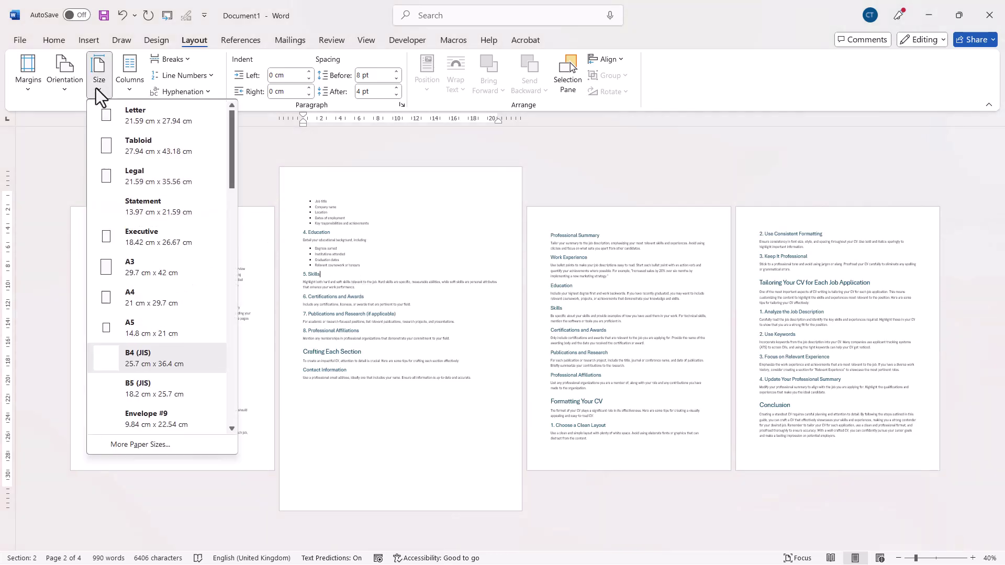
left_click(122, 447)
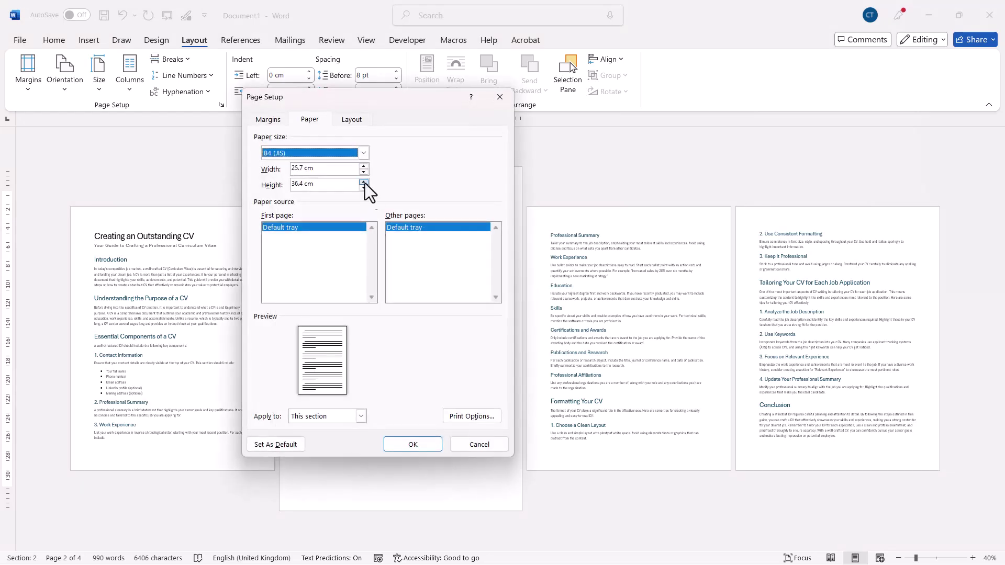
left_click(364, 153)
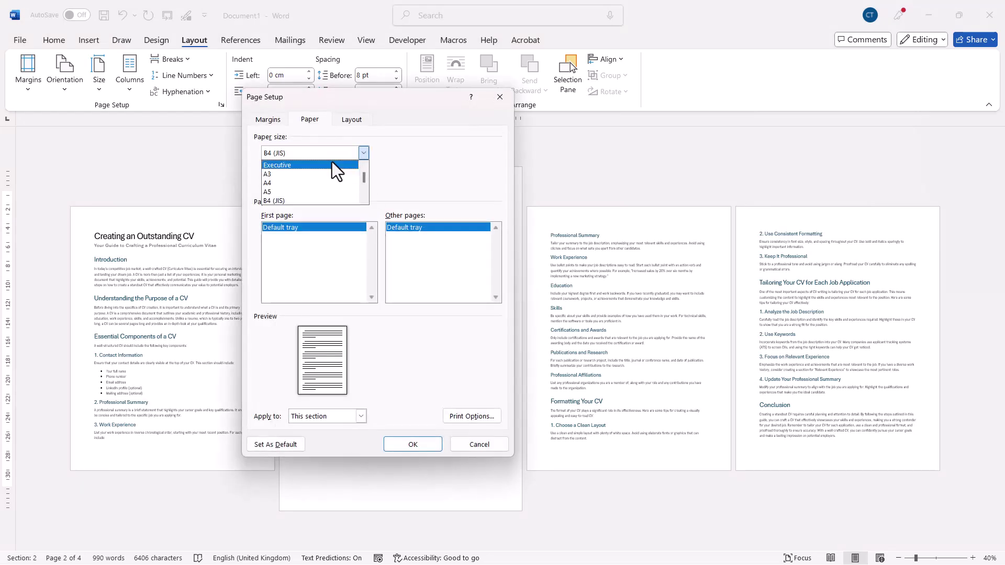
left_click(308, 183)
left_click(363, 153)
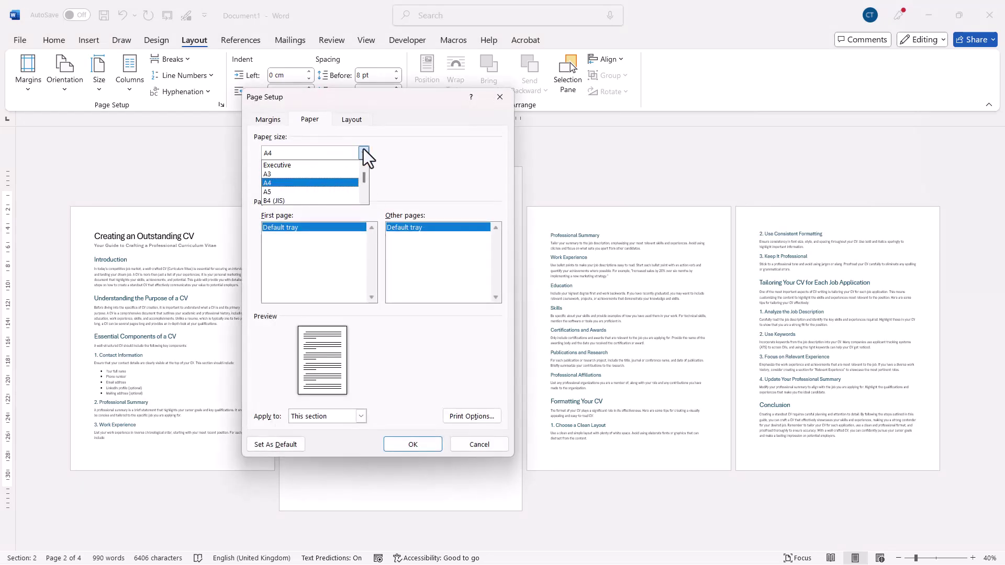
left_click(287, 167)
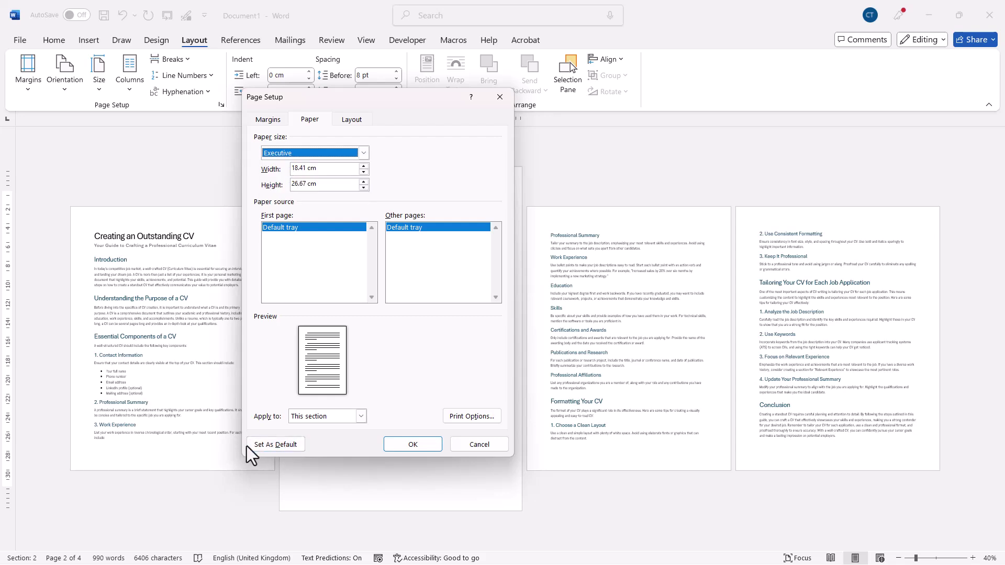
left_click(269, 444)
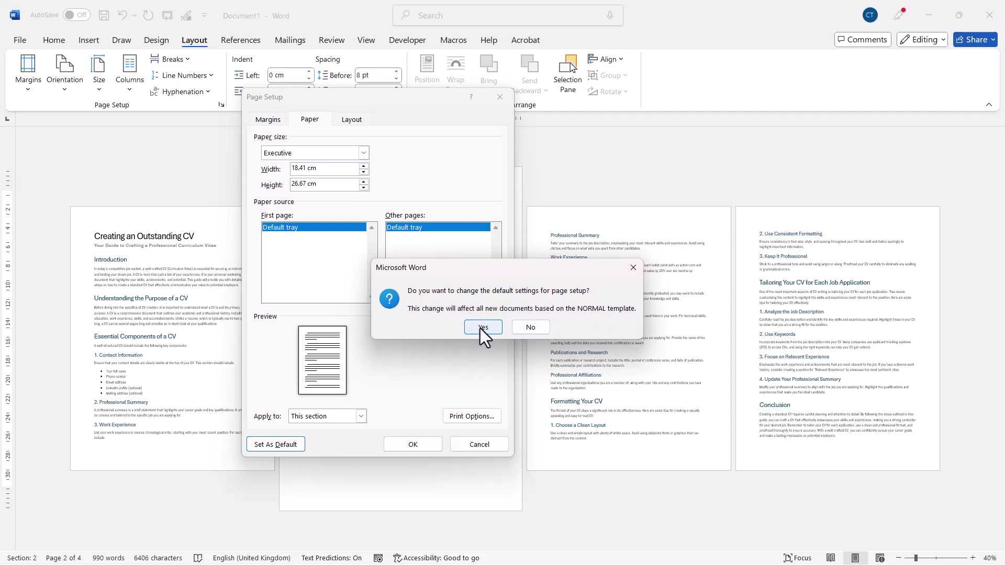
left_click(482, 328)
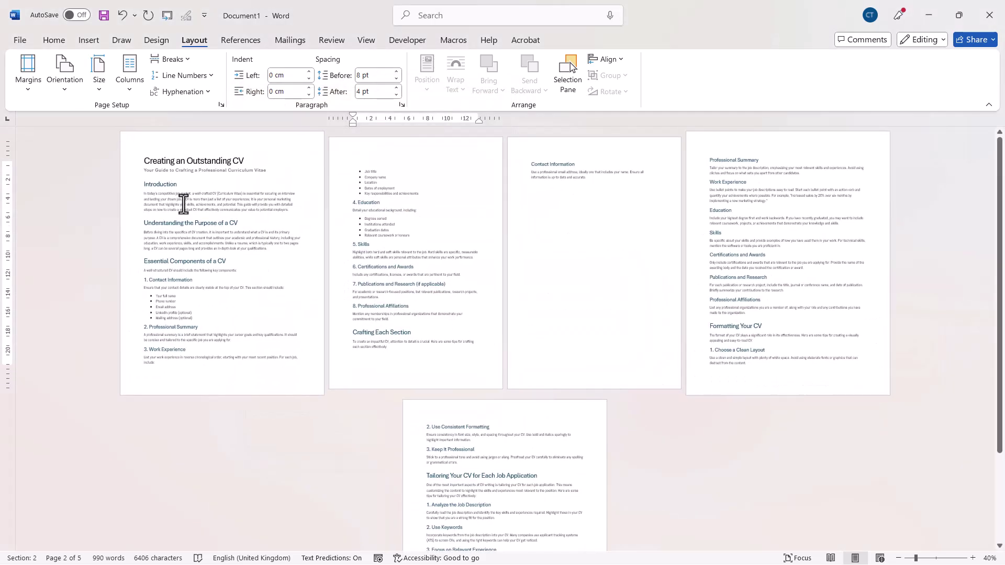
- Create a new blank document and verify its page size is Executive (18.42 × 26.67 cm)
left_click(21, 40)
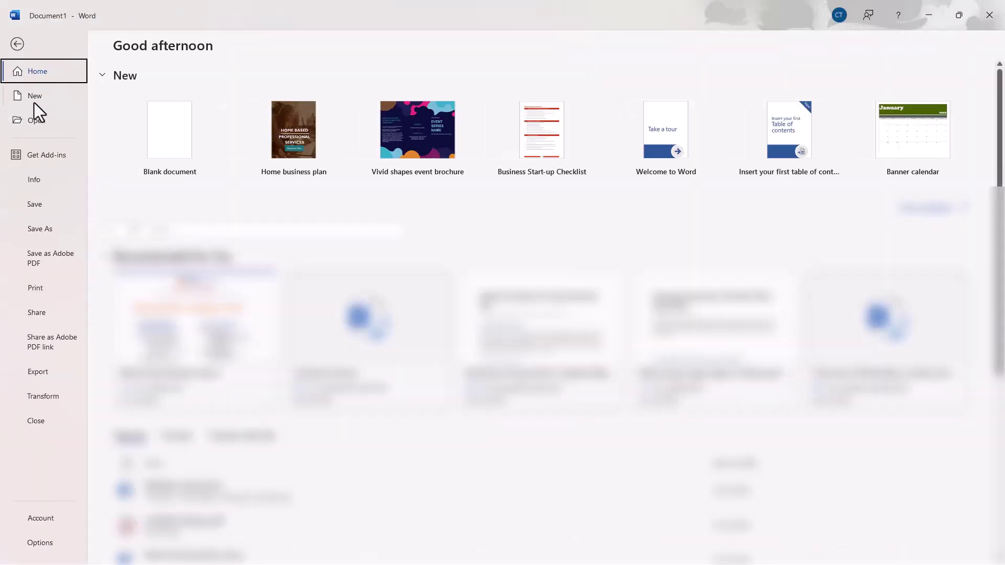
left_click(167, 130)
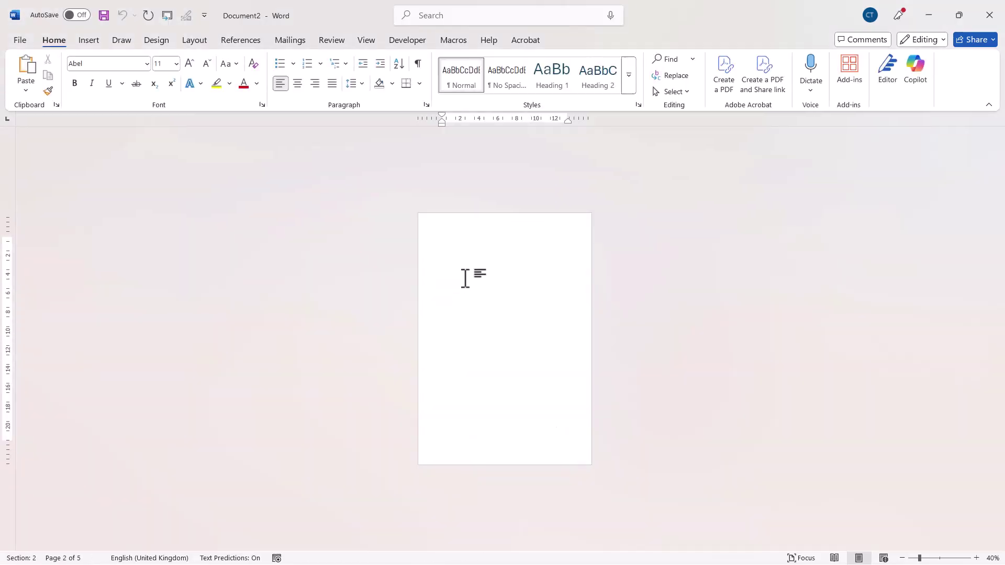
left_click(191, 41)
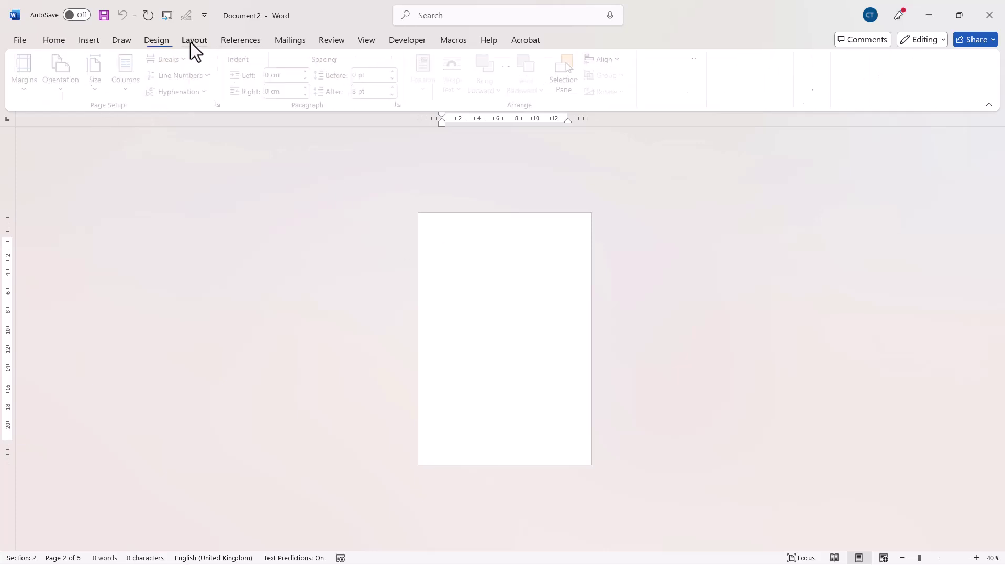
left_click(105, 87)
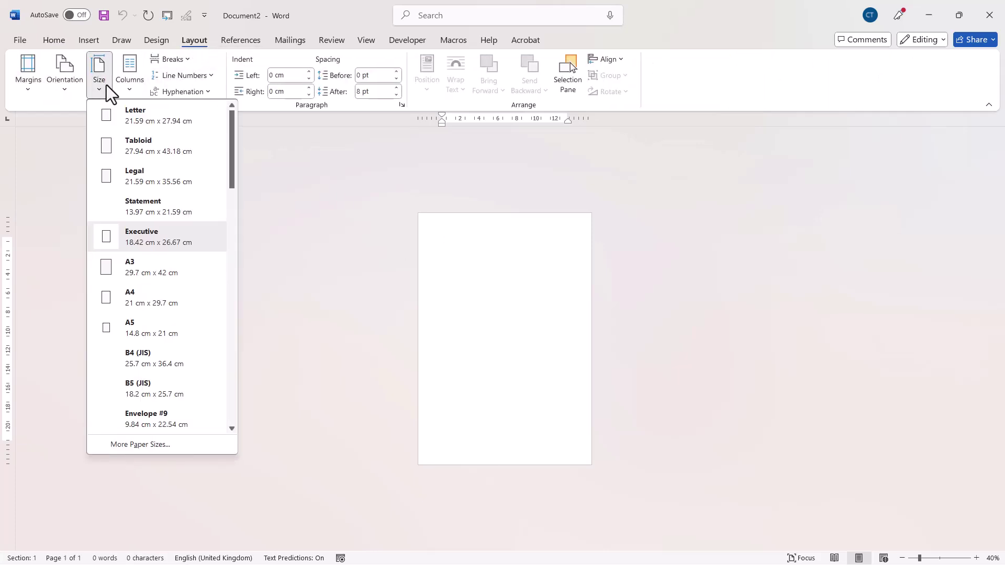